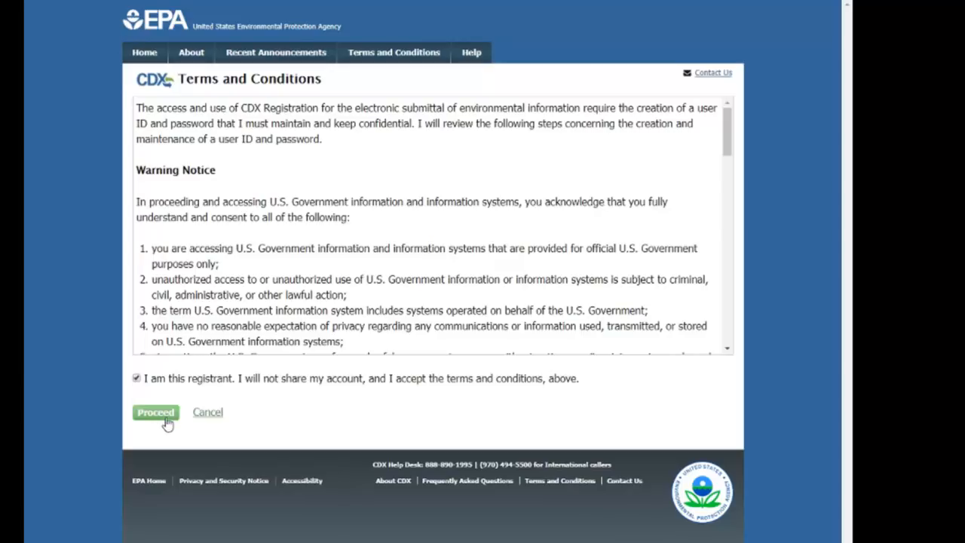
Accept the CDX terms and conditions as the registrant and proceed.
left_click(169, 423)
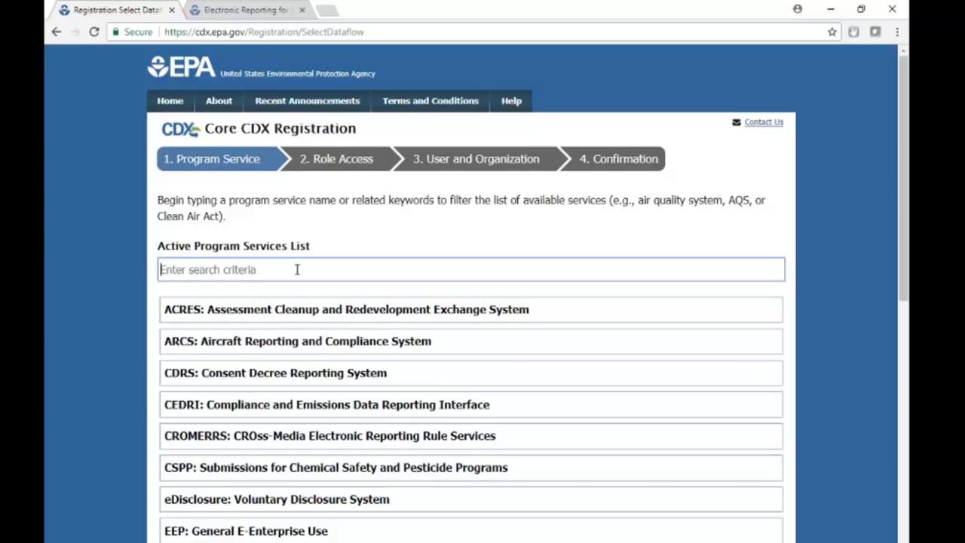
Search 'ssts' and select SSTS: Section Seven Tracking System as the program service.
type("ss")
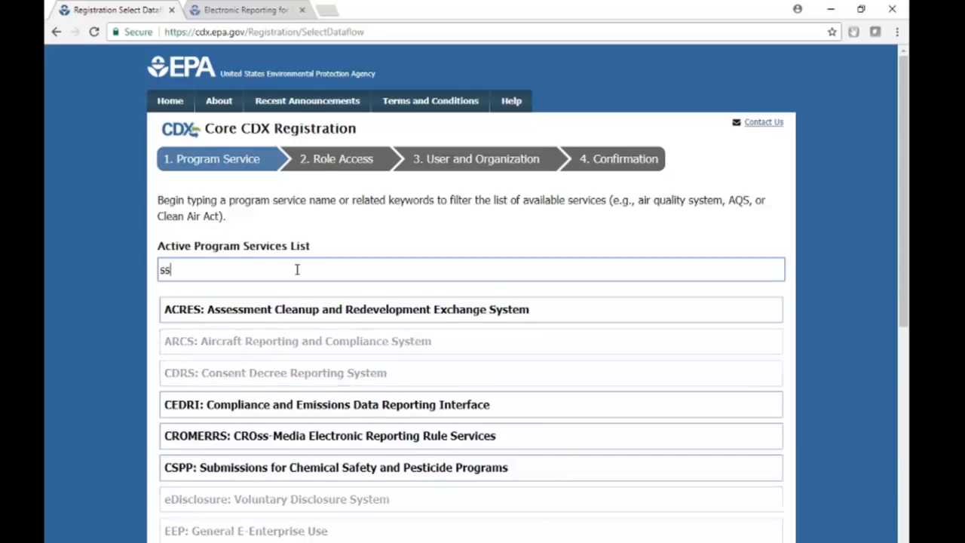
type("ts")
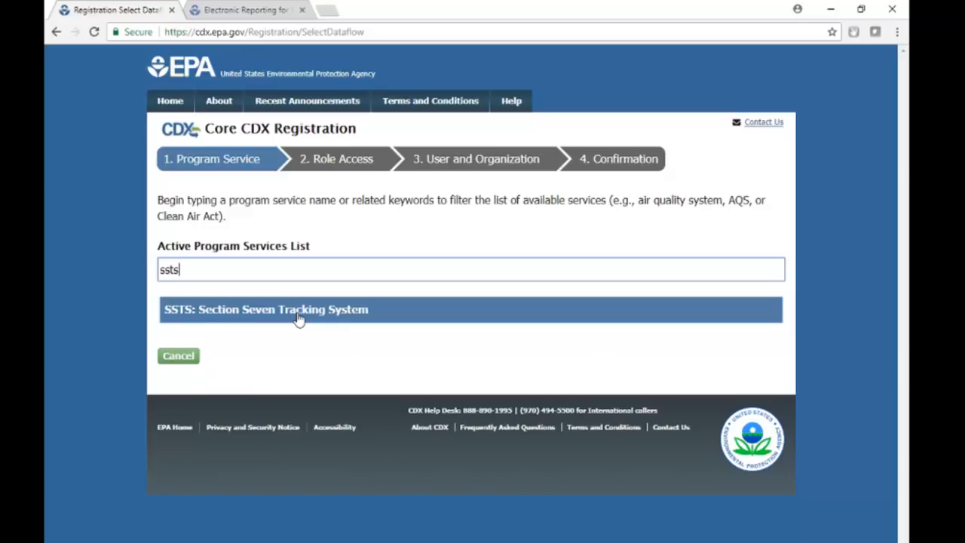
left_click(294, 315)
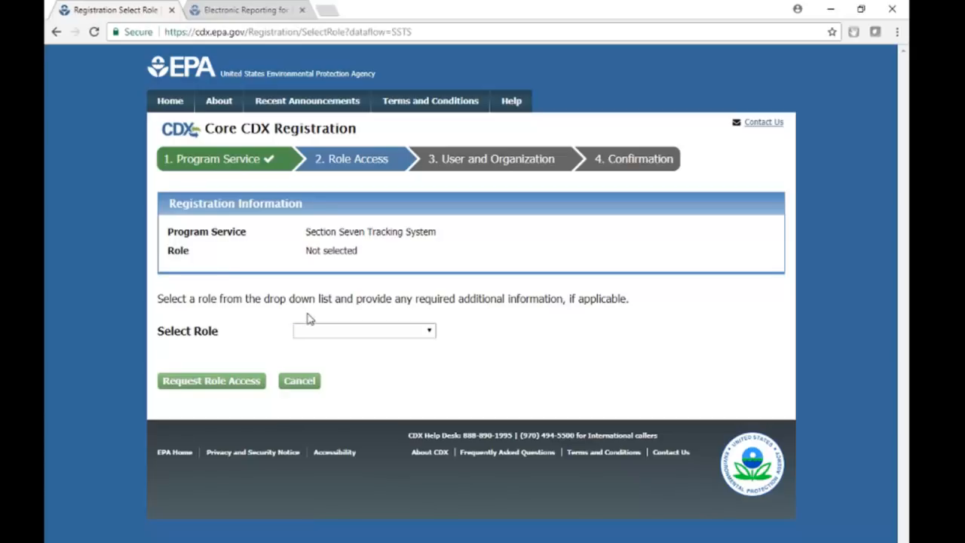
Read the Authorized Agent and Secondary Preparer descriptions, then choose Primary Authorized Official as the role.
left_click(389, 330)
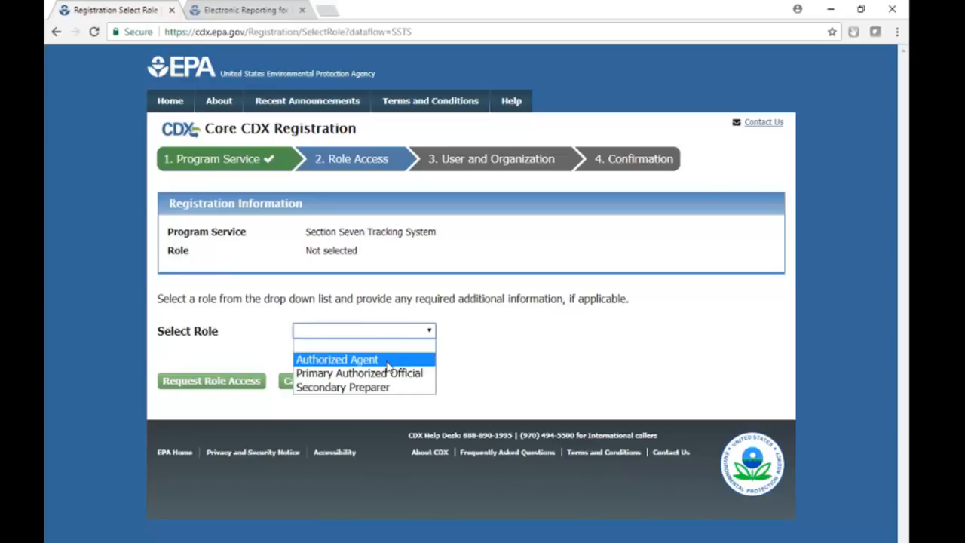
left_click(388, 360)
key("Down")
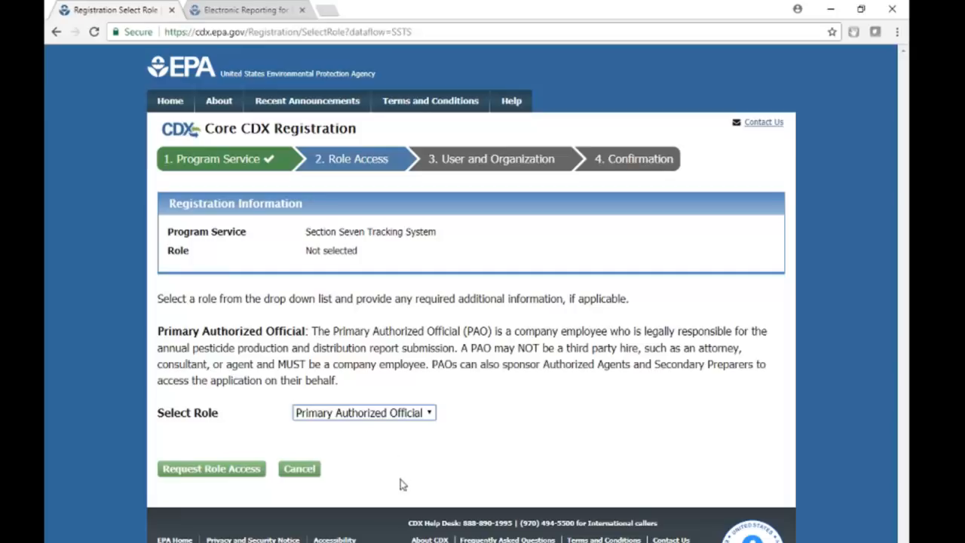
left_click(400, 412)
left_click(398, 444)
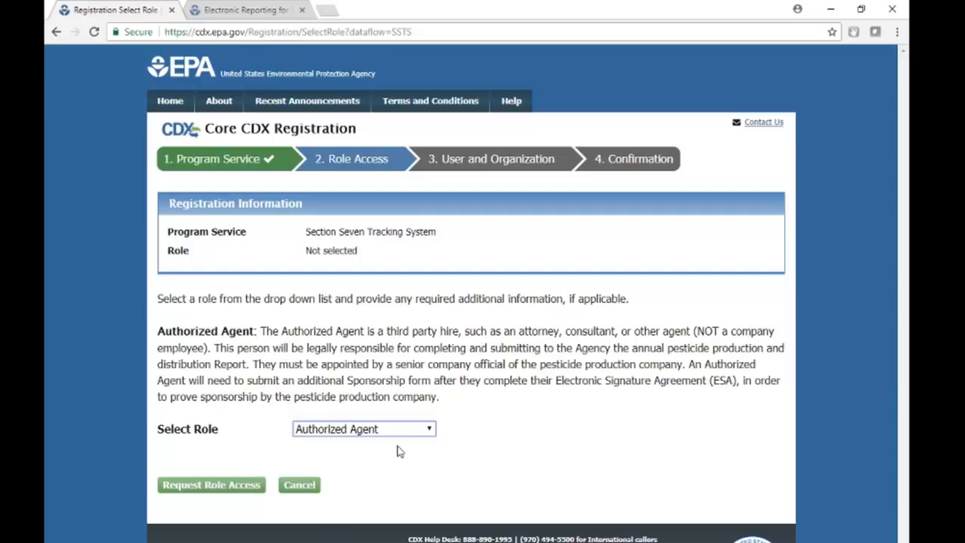
left_click(380, 429)
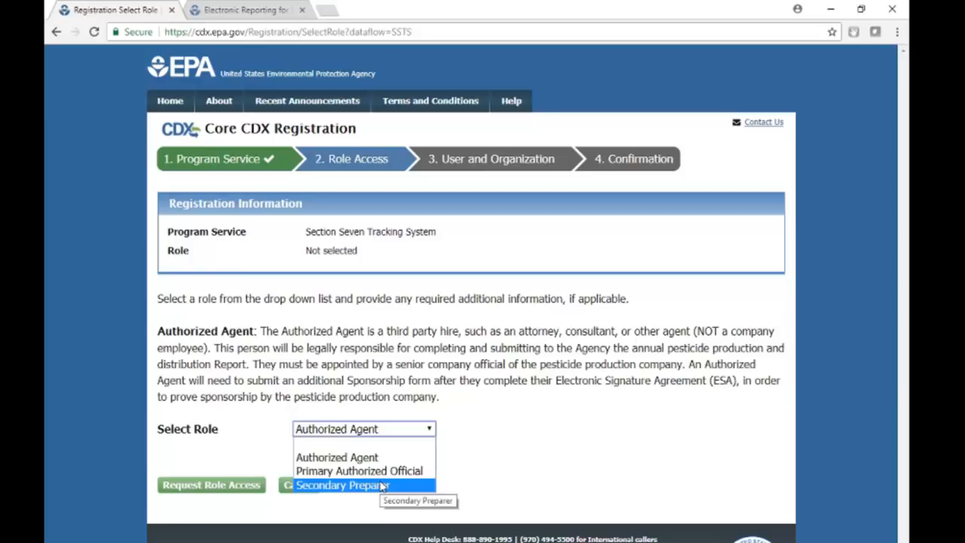
left_click(380, 486)
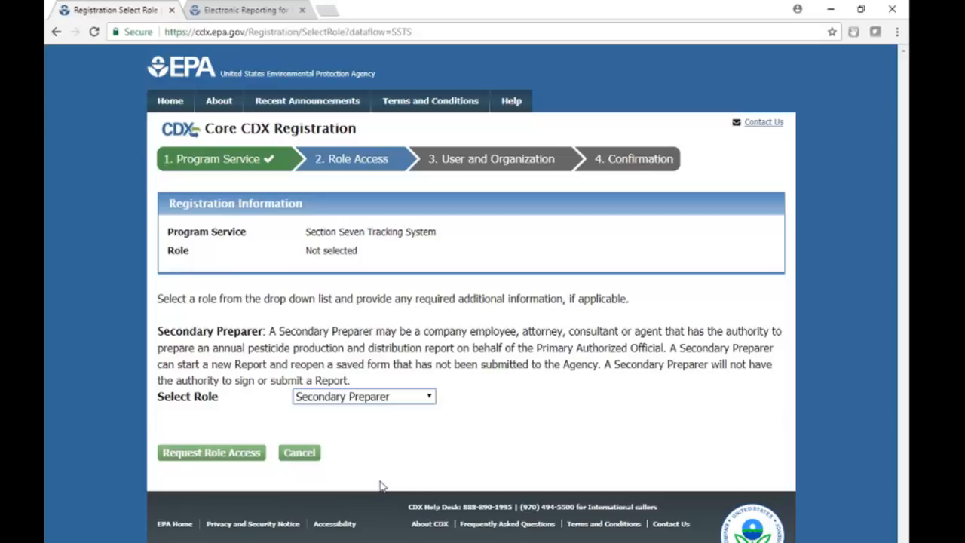
left_click(388, 438)
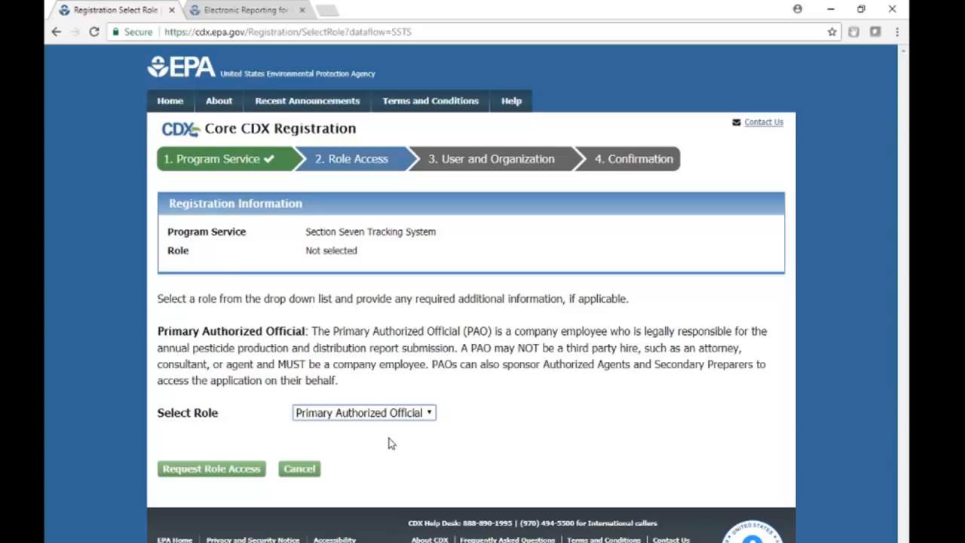
Request role access, enter the company number, and resubmit a corrected number after the invalid-number error.
left_click(218, 477)
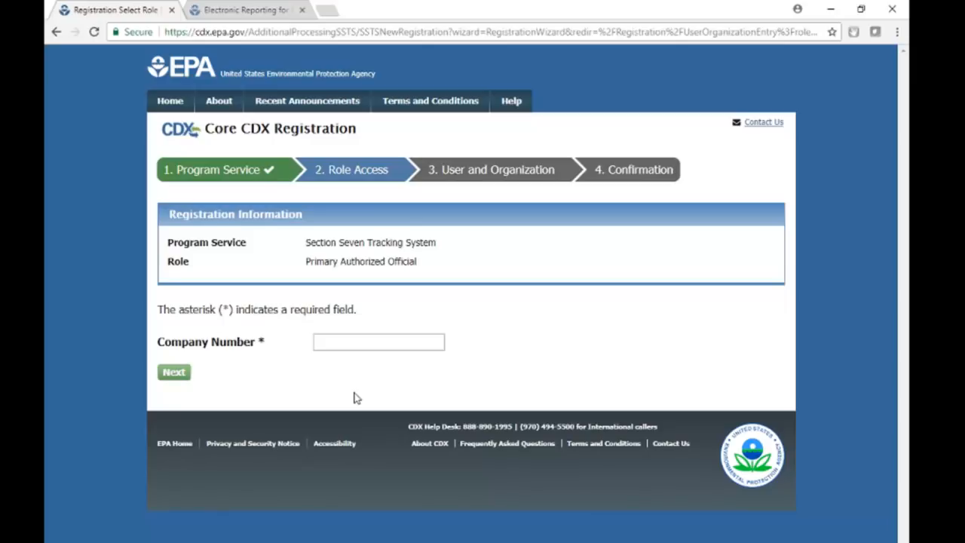
left_click(340, 346)
type("0")
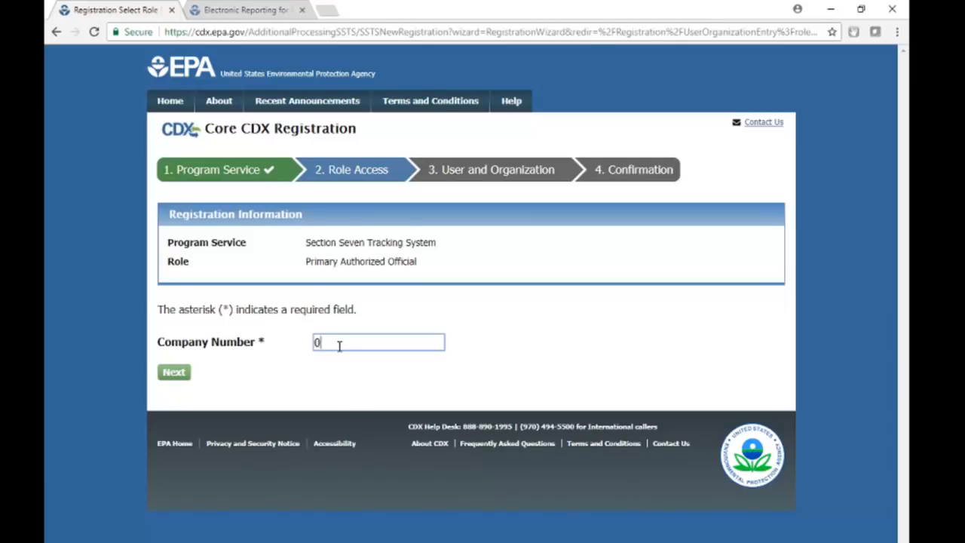
type("11111")
left_click(167, 379)
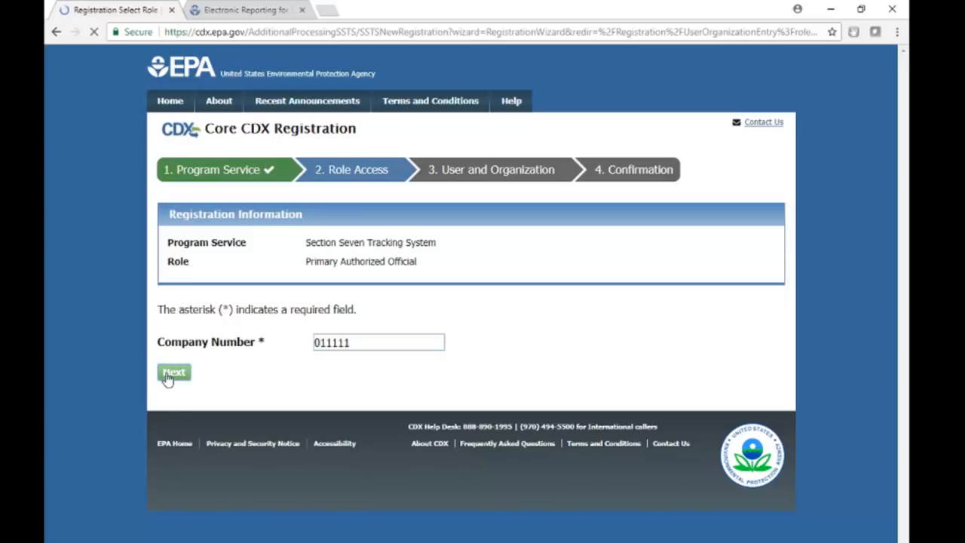
left_click(382, 420)
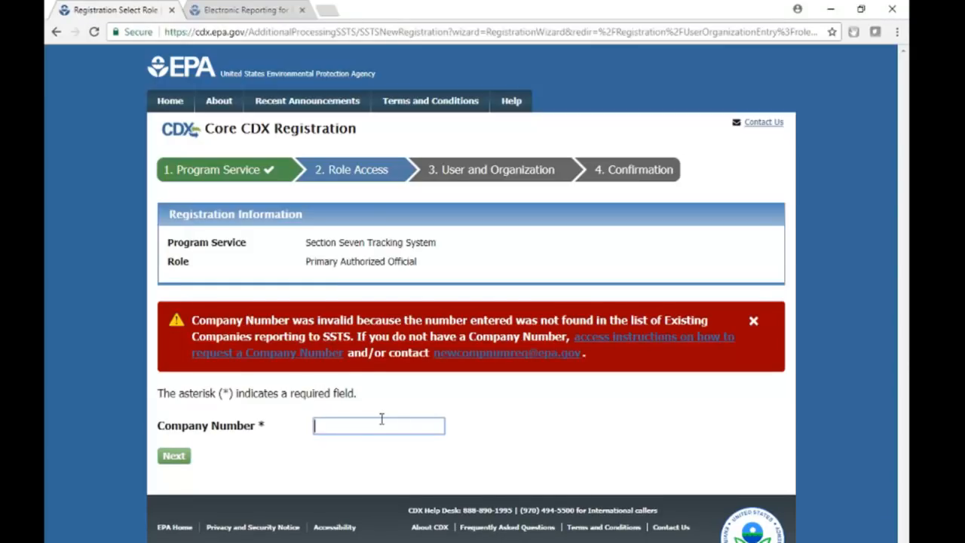
type("11111")
left_click(171, 460)
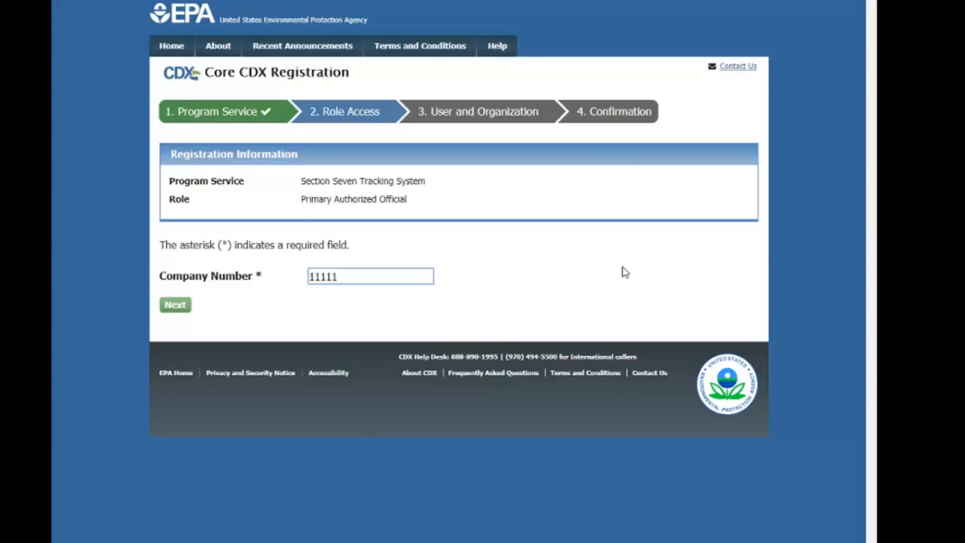
Look up the company number and confirm NORCAL LABS as the associated company.
left_click(177, 306)
key("Return")
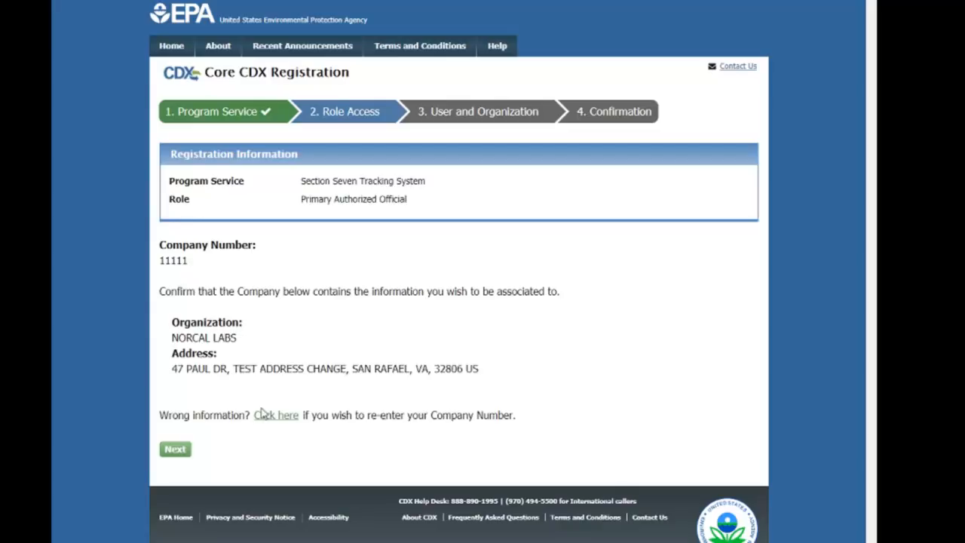
left_click(175, 450)
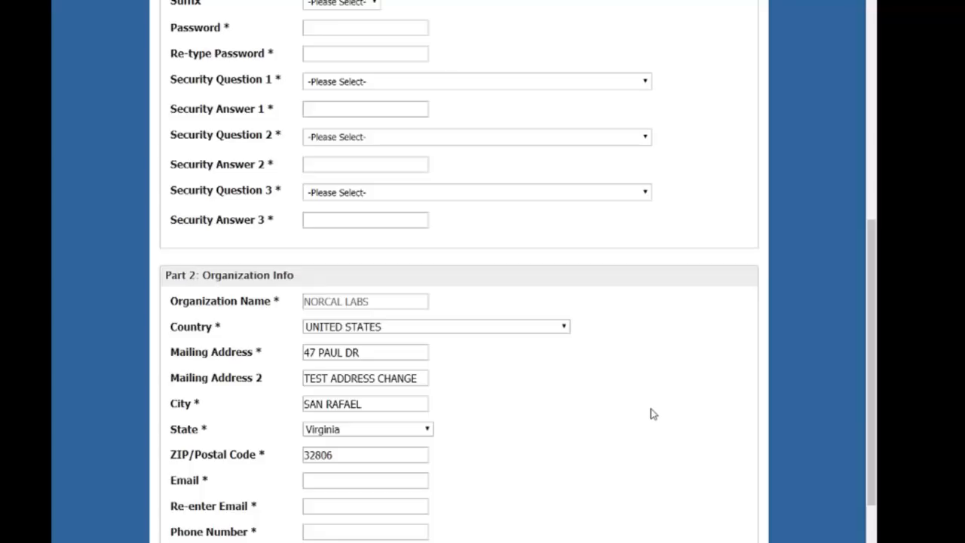
Paste the prepared user ID, then append '0' so it is no longer in use.
scroll(319, 319, "up", 6)
left_click(398, 341)
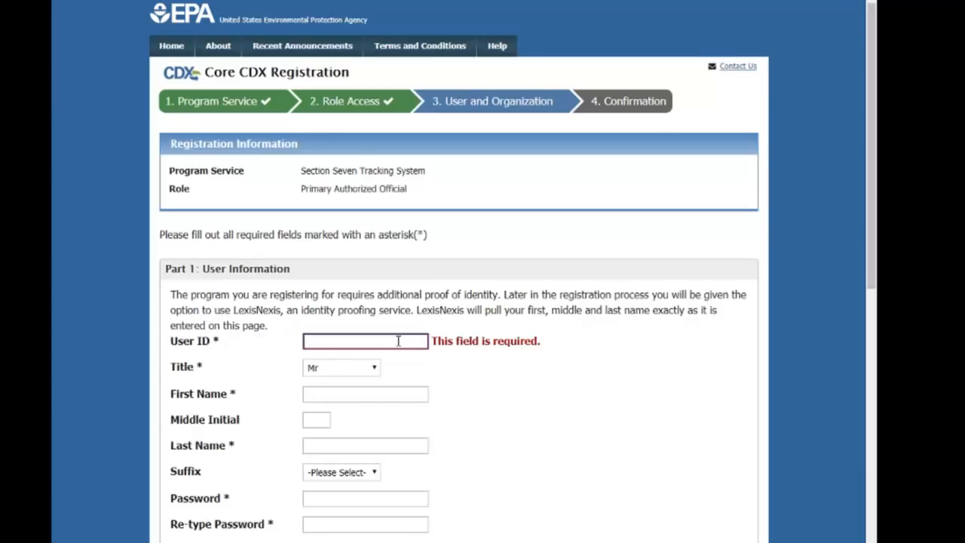
right_click(381, 340)
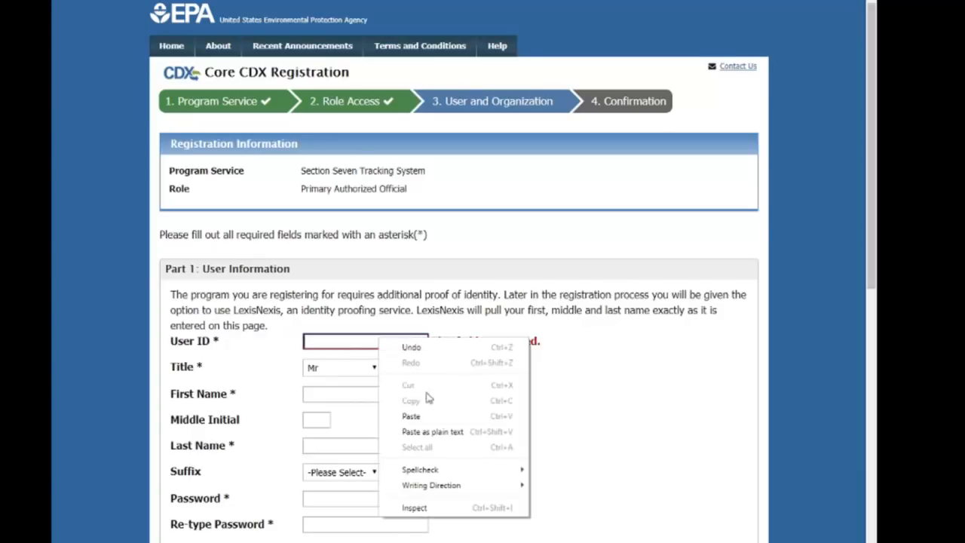
left_click(430, 422)
left_click(420, 395)
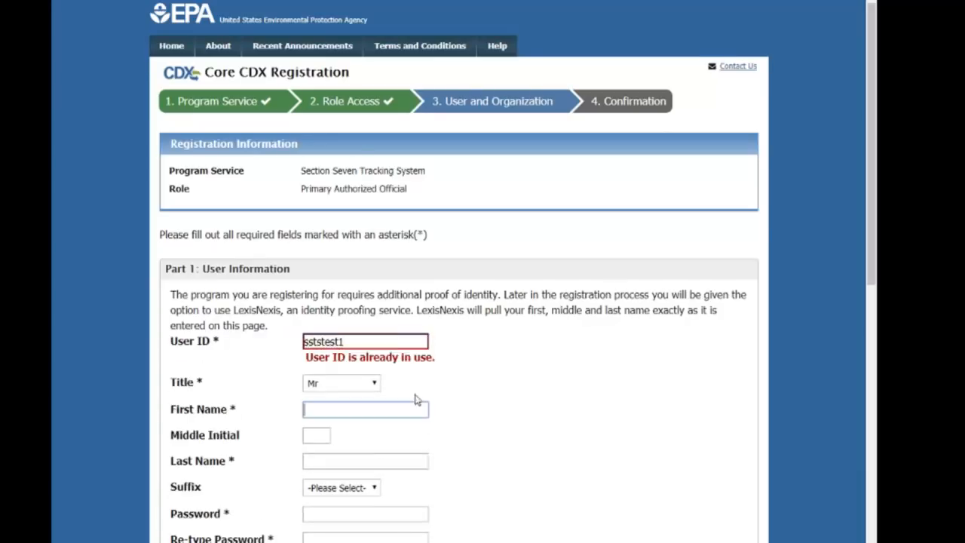
left_click(376, 342)
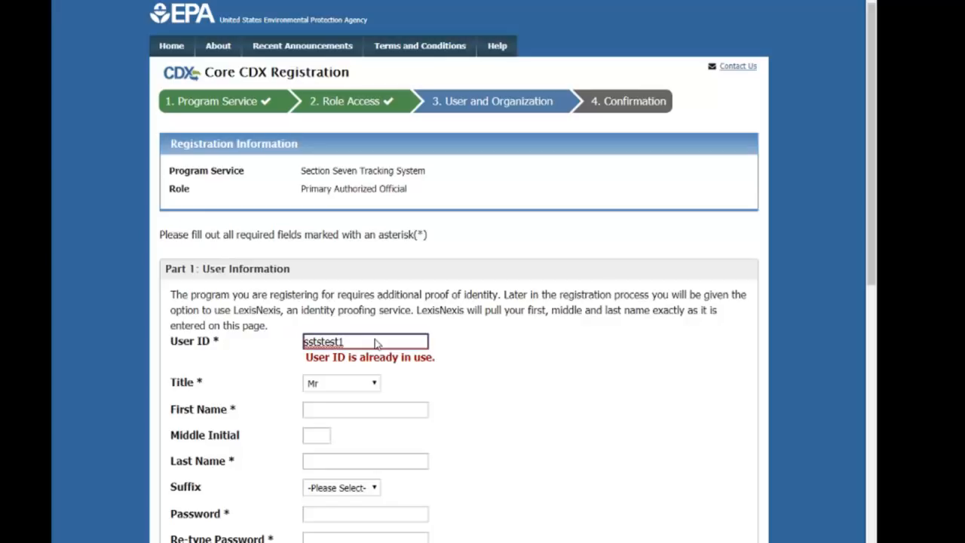
type("0")
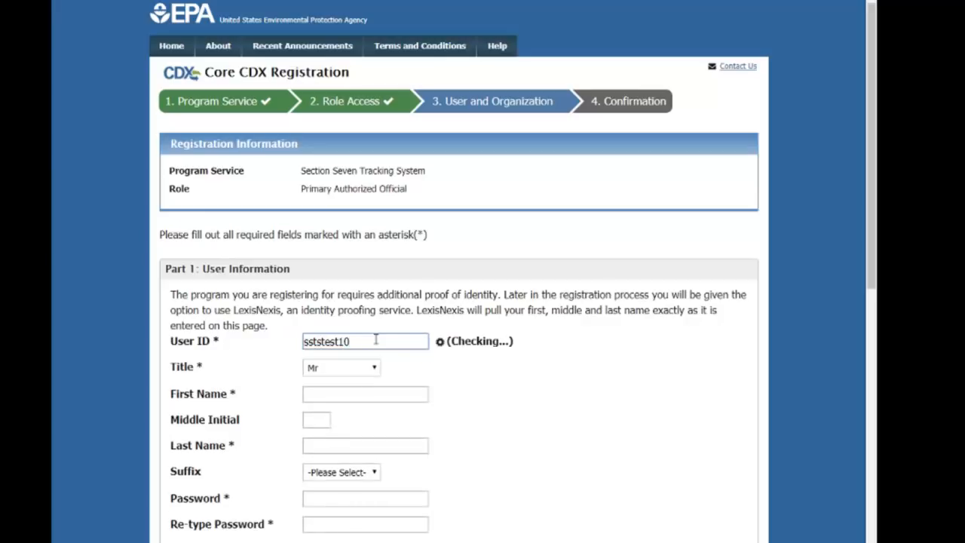
Enter the registrant's first and last name, leaving the middle initial blank.
left_click(376, 395)
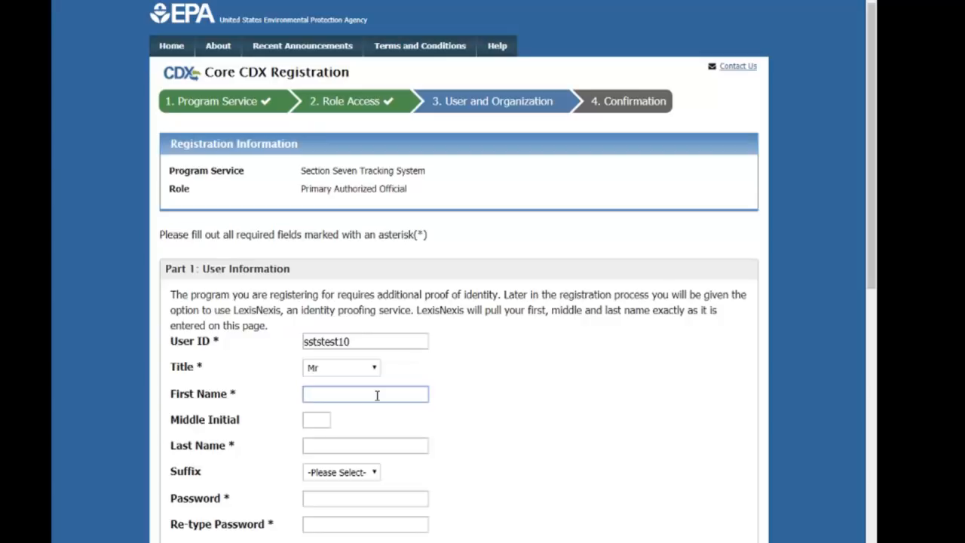
key("Tab")
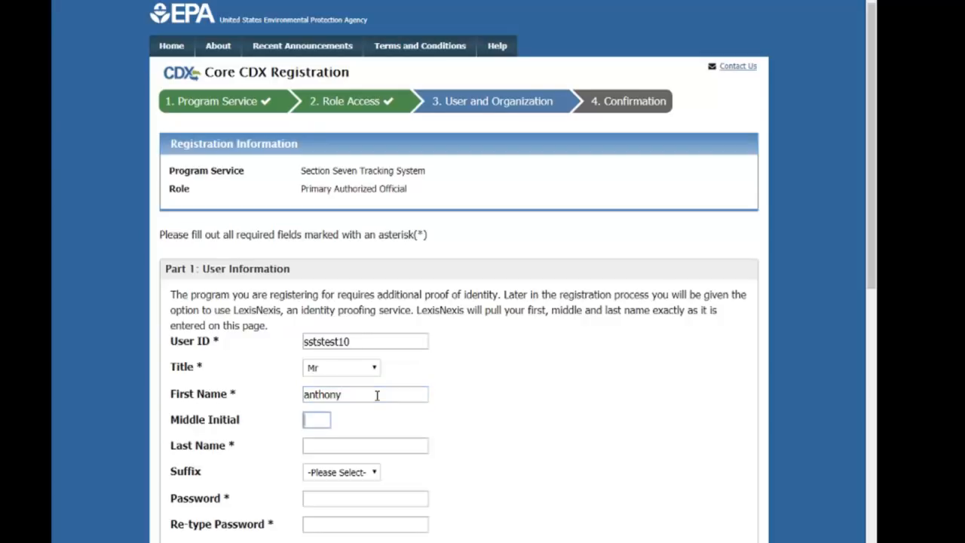
key("Tab")
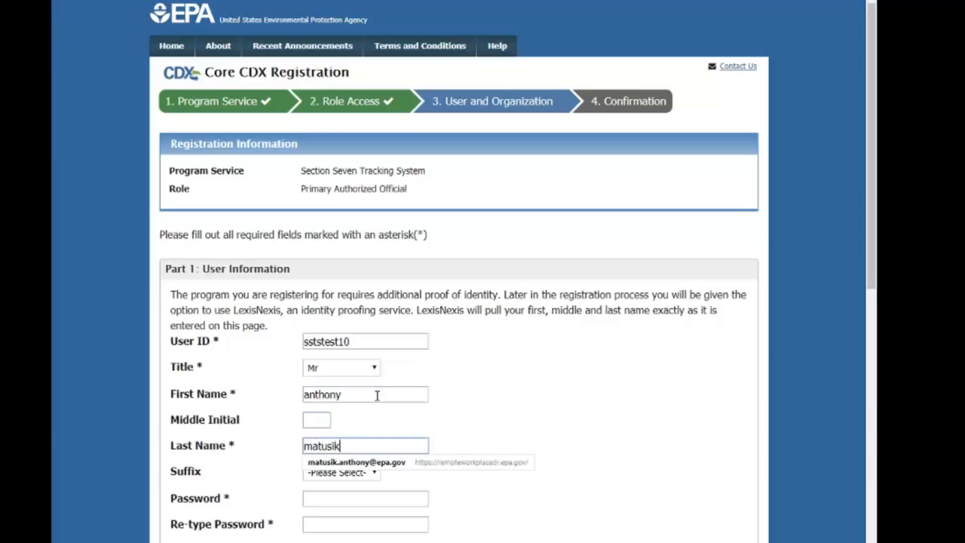
scroll(549, 405, "down", 2)
left_click(401, 370)
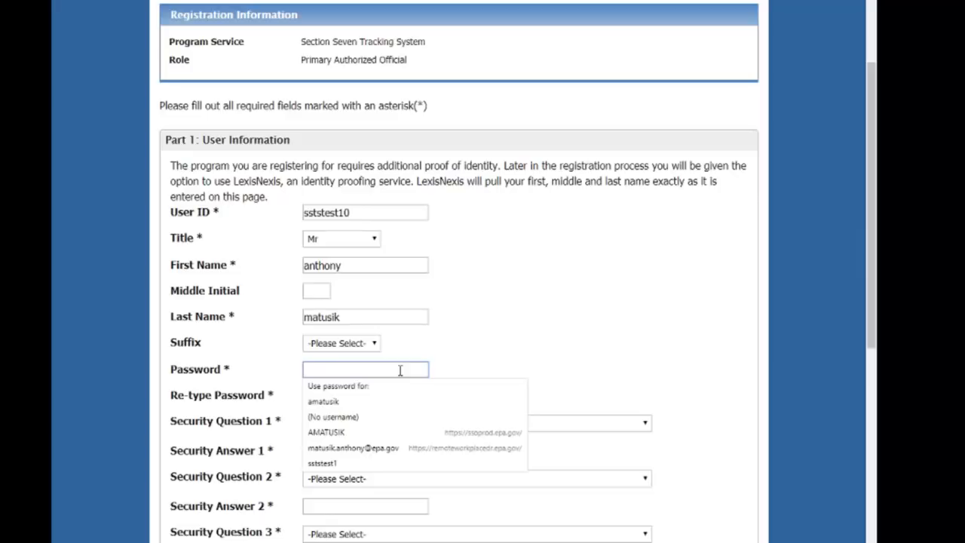
Enter the account password and pick the first security question.
type("••")
type("•••")
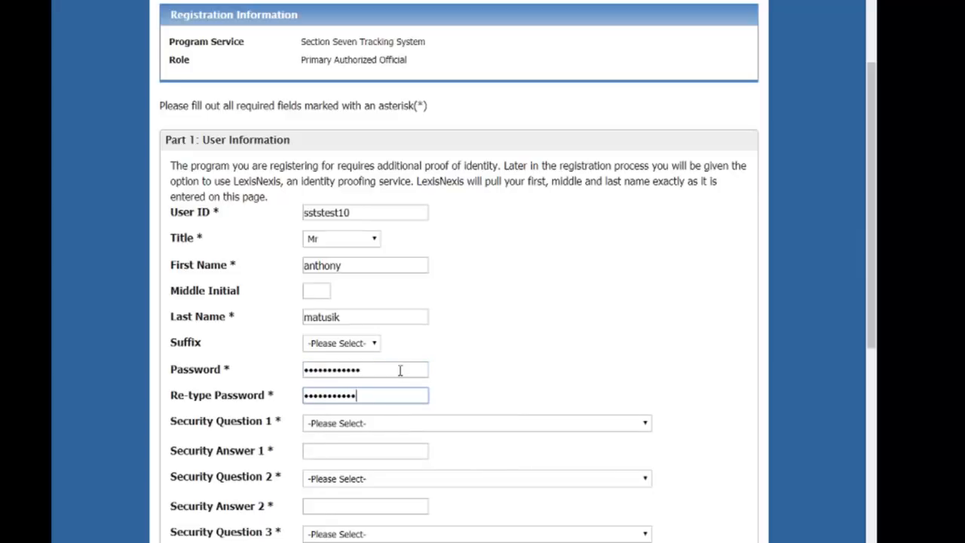
type("•")
left_click(382, 423)
left_click(382, 423)
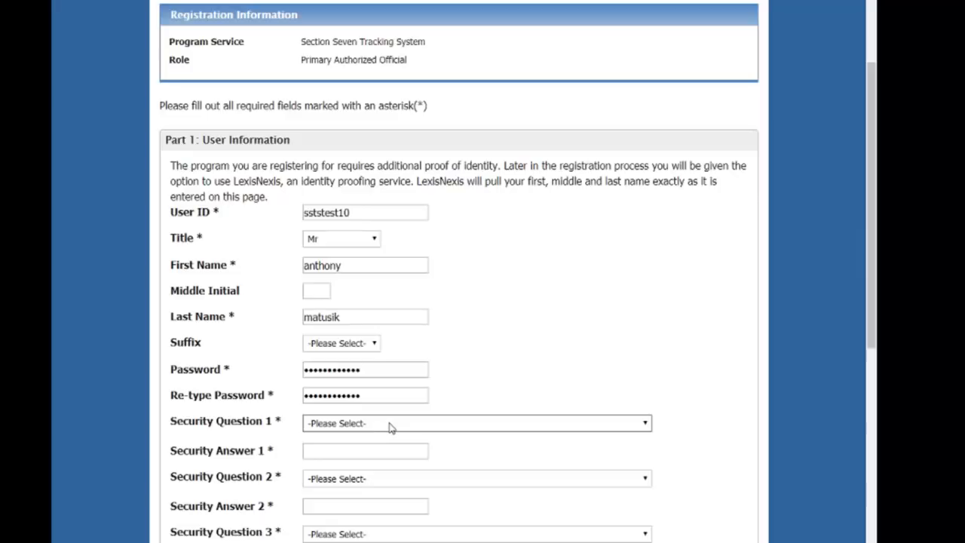
left_click(390, 427)
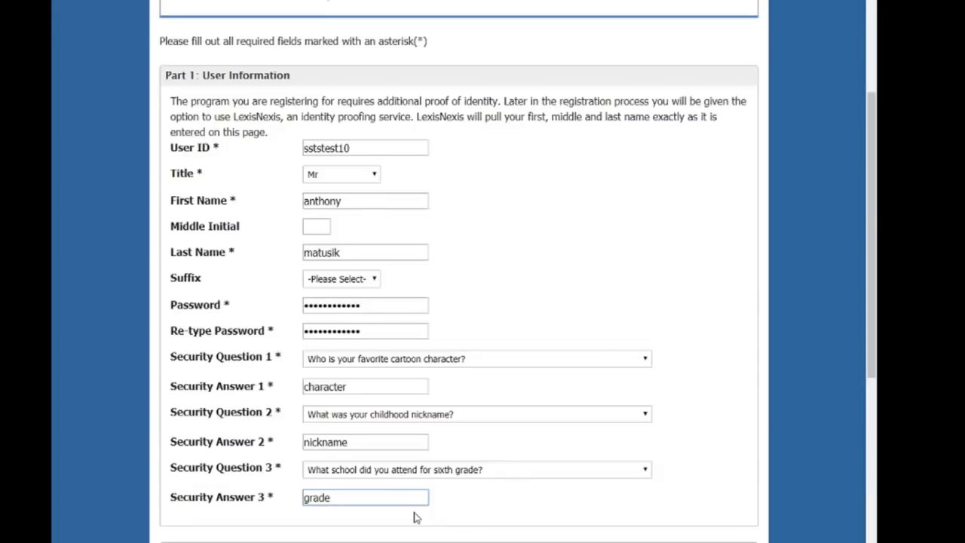
Scroll down to Part 2: Organization Info and begin entering the contact e-mail.
scroll(414, 518, "down", 3)
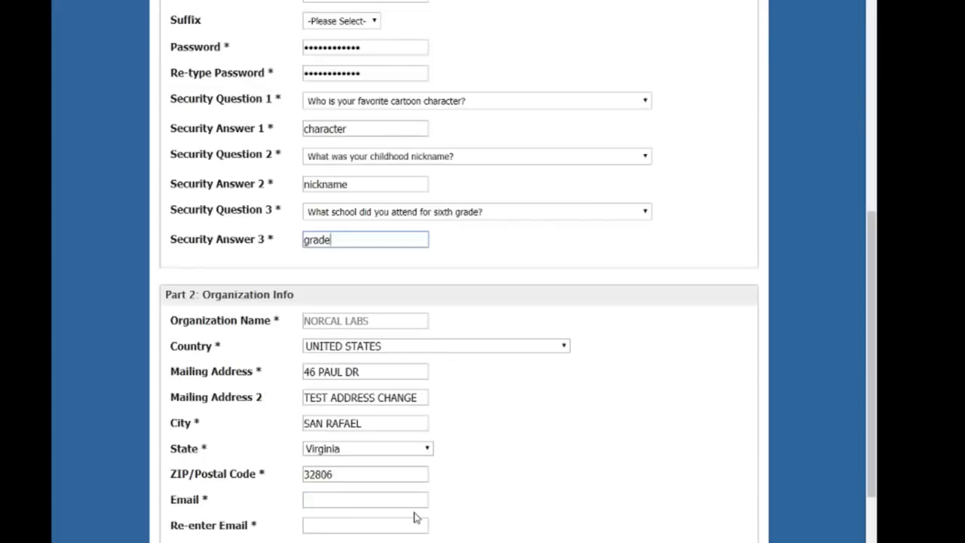
scroll(414, 518, "down", 1)
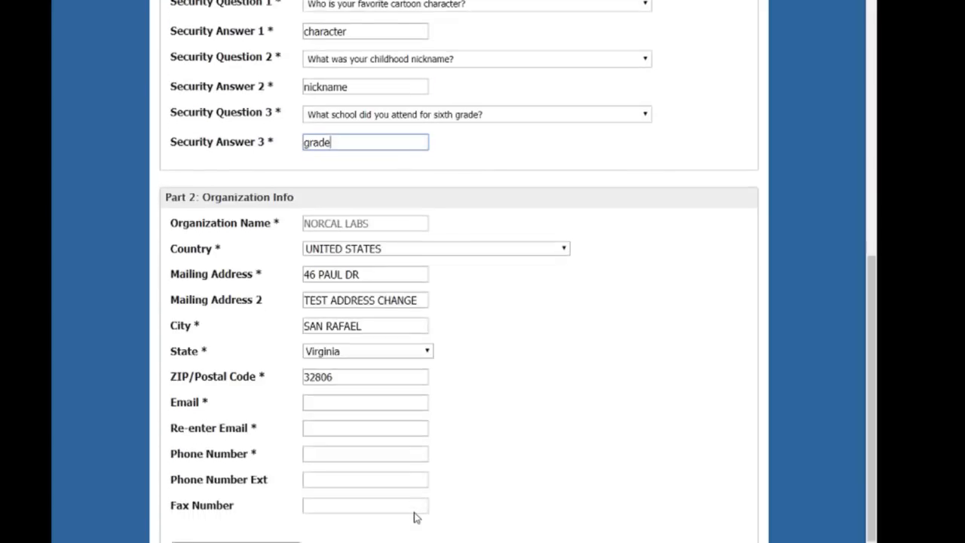
scroll(414, 518, "down", 1)
left_click(323, 307)
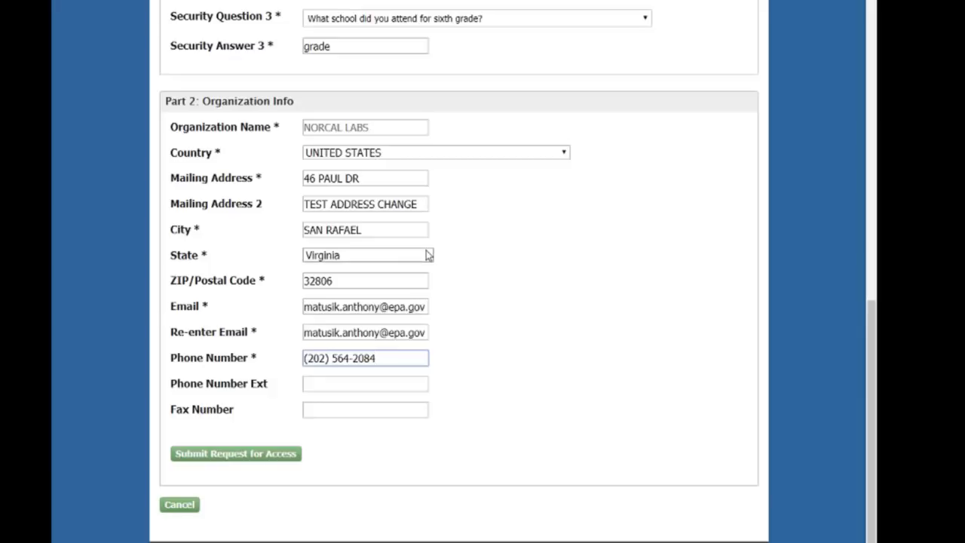
Submit Request for Access, then open the verification e-mail from the helpdesk notification.
left_click(284, 457)
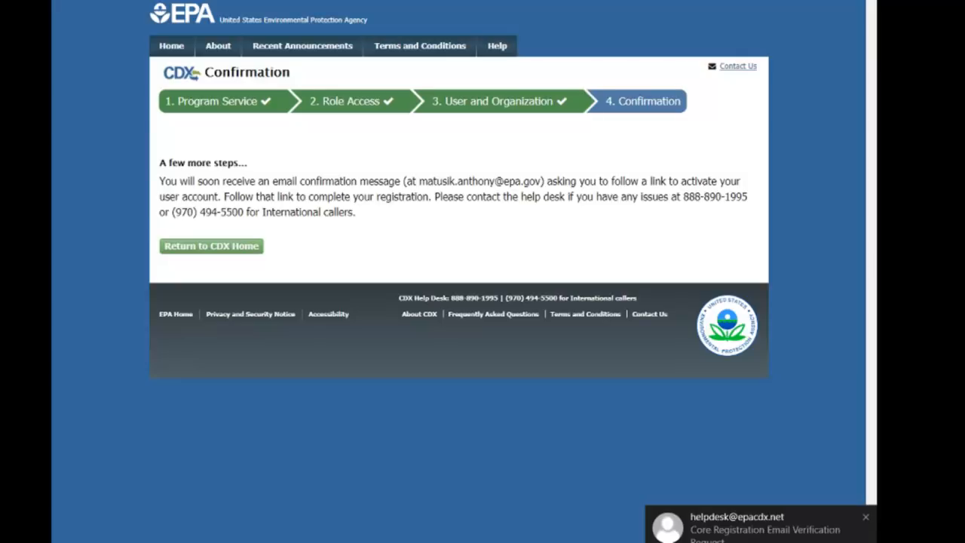
left_click(725, 536)
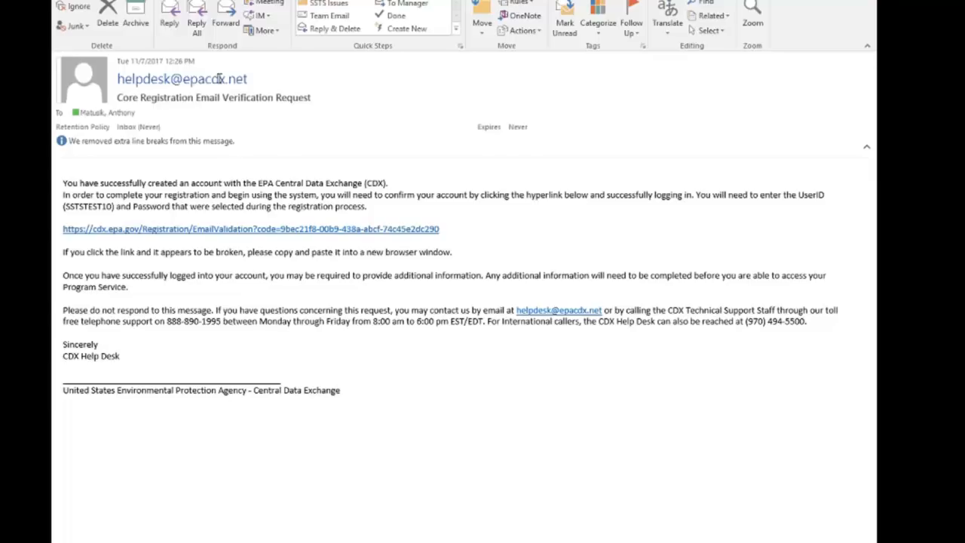
Follow the EmailValidation link in the Core Registration Email Verification Request message.
mouse_move(220, 79)
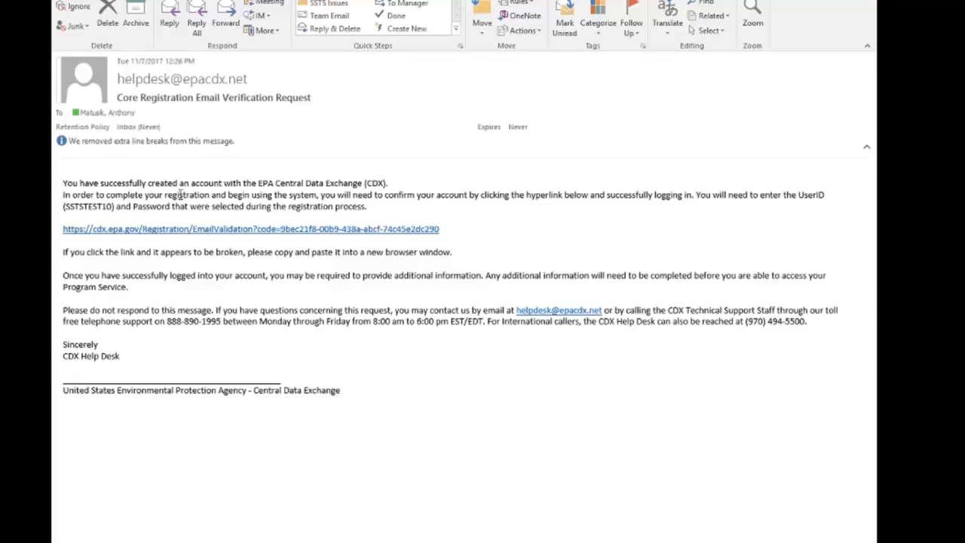
left_click(299, 229)
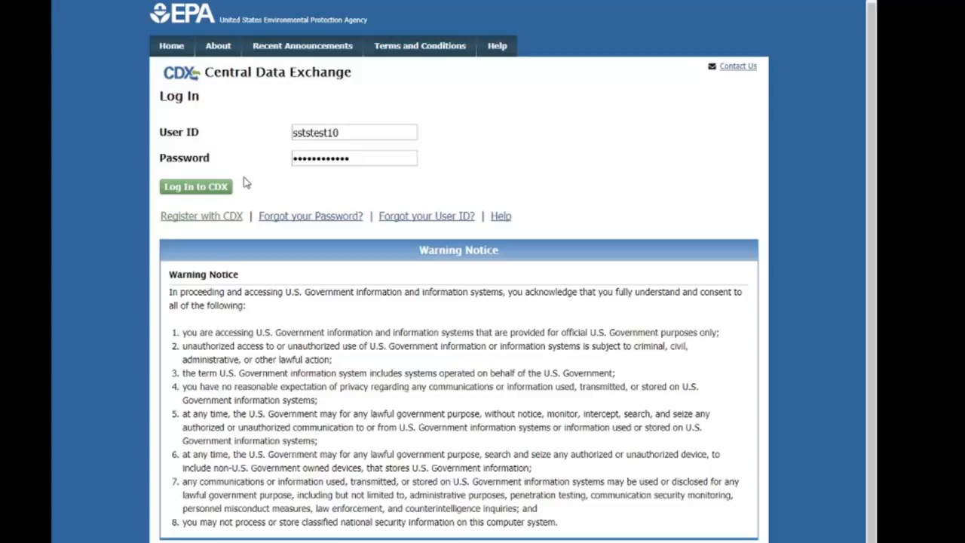
Log in to CDX with the new account's pre-filled user ID and password.
left_click(219, 194)
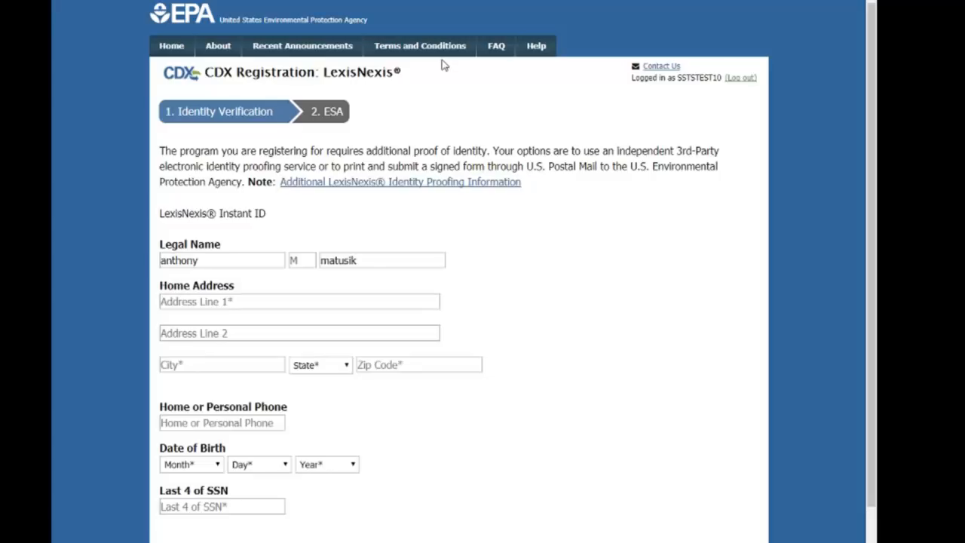
Enter the address, phone and September birth month, confirm the name is yours, and submit for verification.
left_click(256, 303)
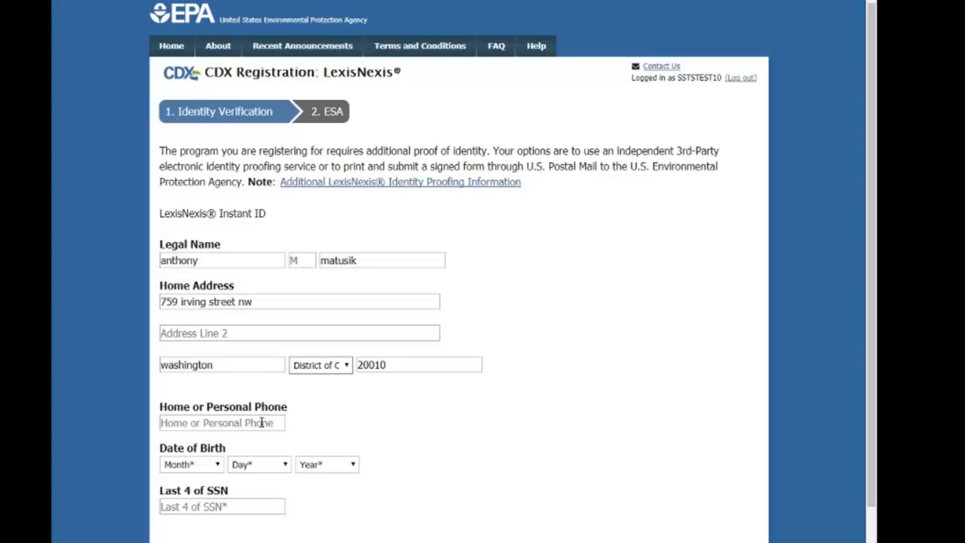
left_click(257, 424)
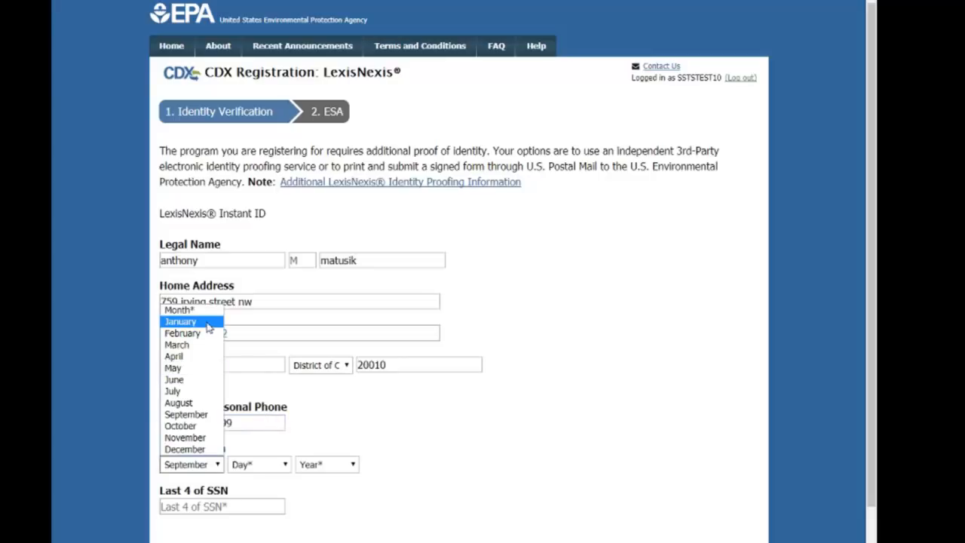
left_click(206, 311)
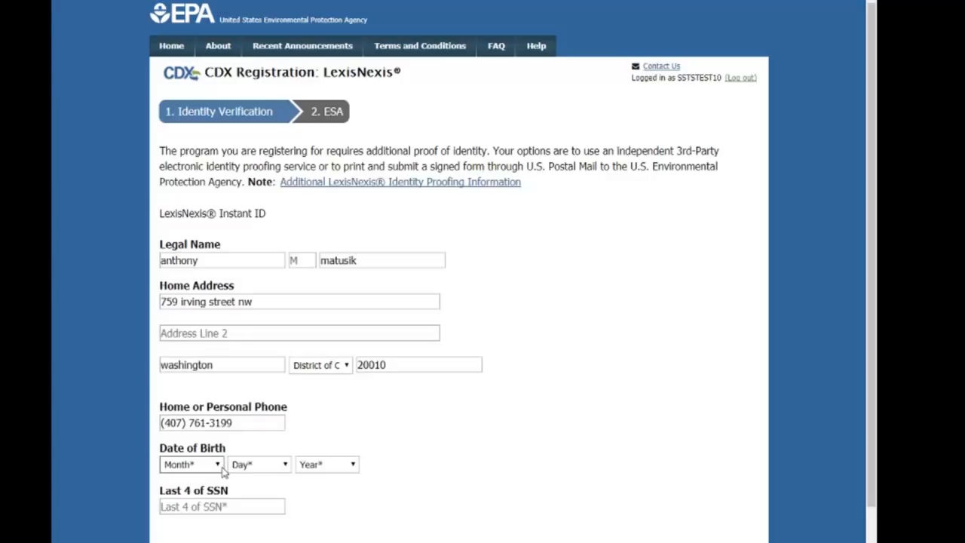
left_click(218, 464)
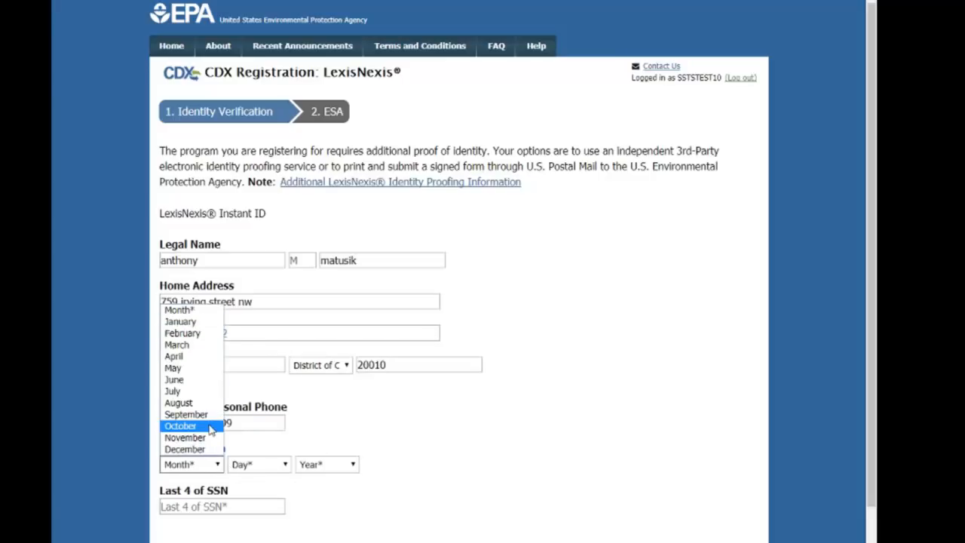
left_click(215, 414)
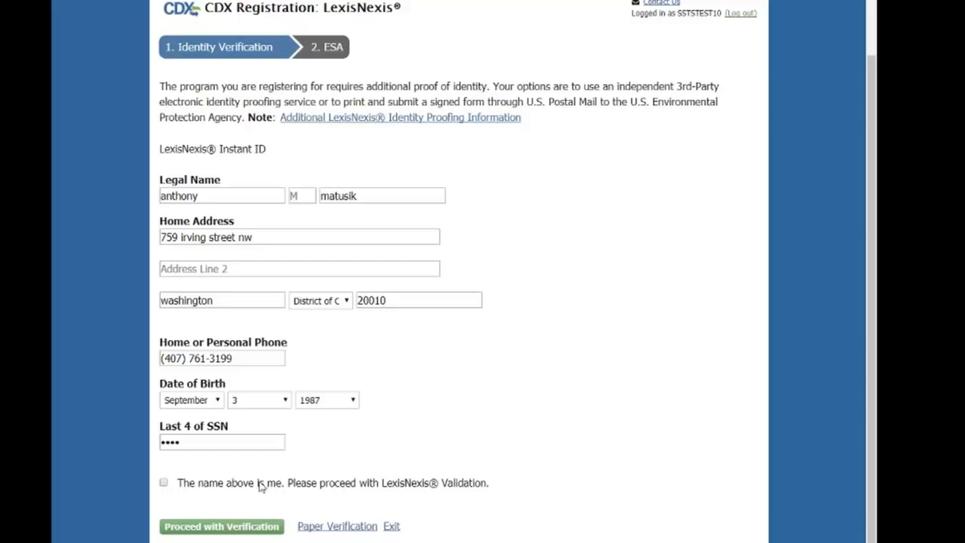
left_click(203, 485)
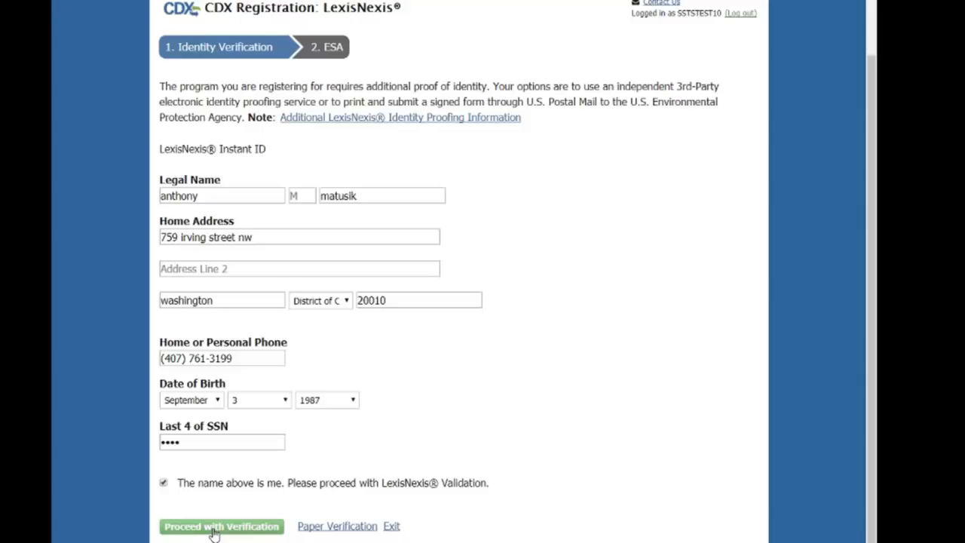
left_click(214, 527)
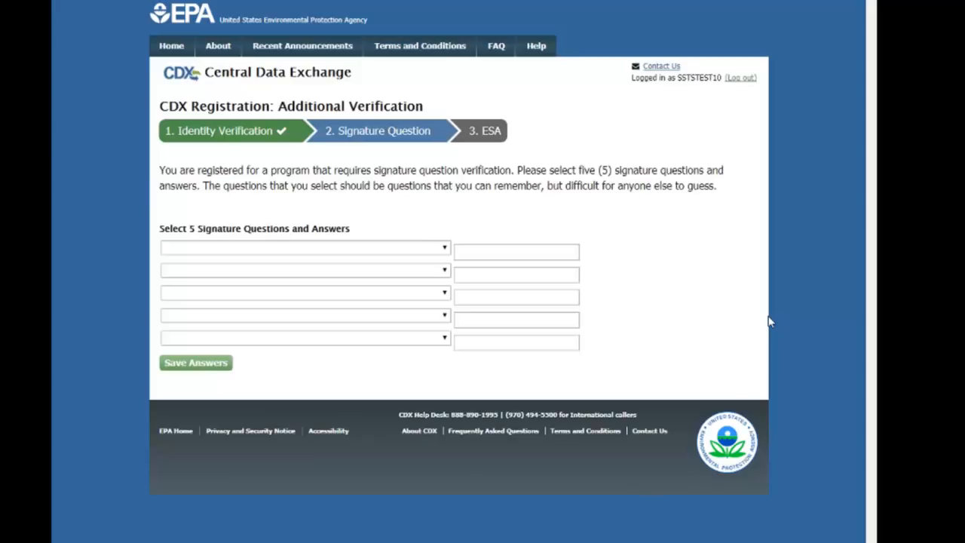
Choose five signature questions, fill in an answer for each, and save them.
left_click(440, 251)
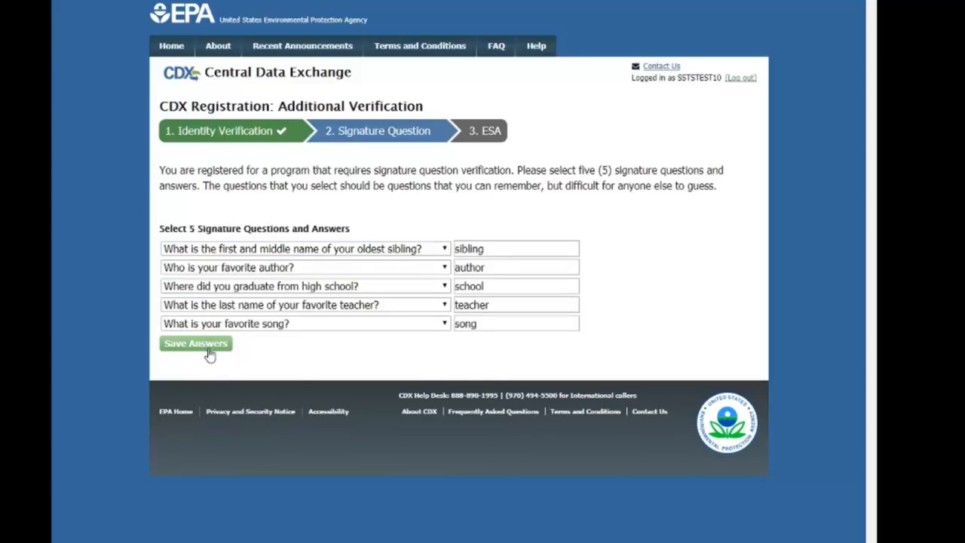
left_click(209, 351)
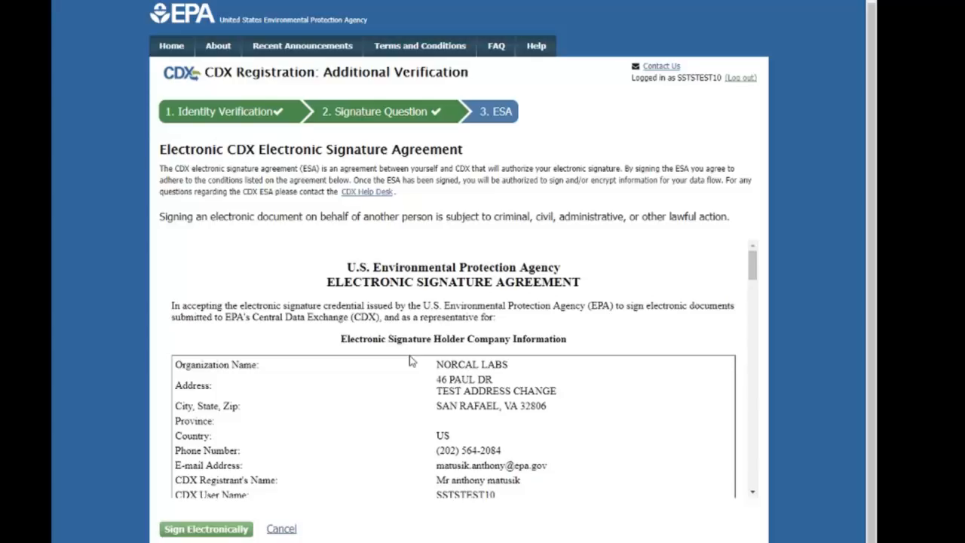
Read the Electronic Signature Agreement through to its end and begin signing it electronically.
scroll(650, 355, "down", 10)
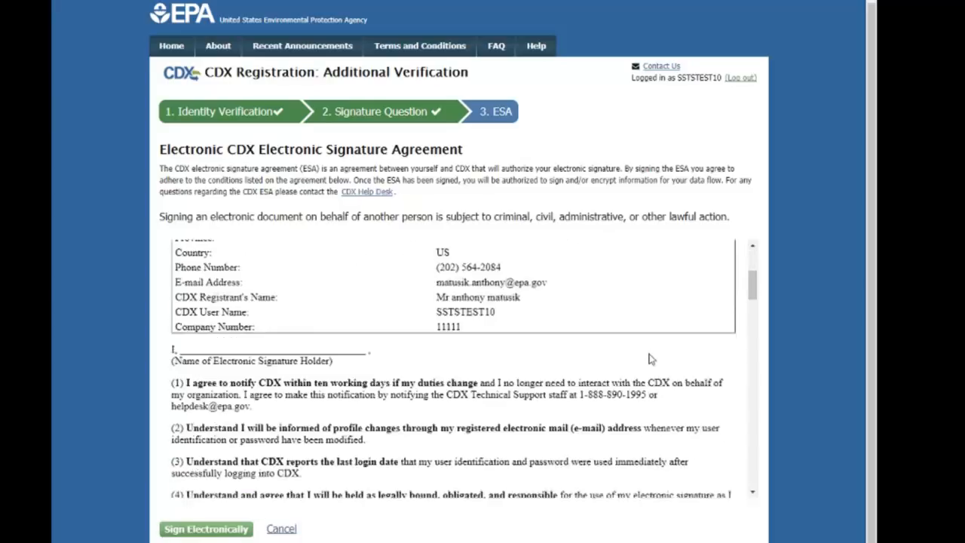
scroll(650, 355, "down", 15)
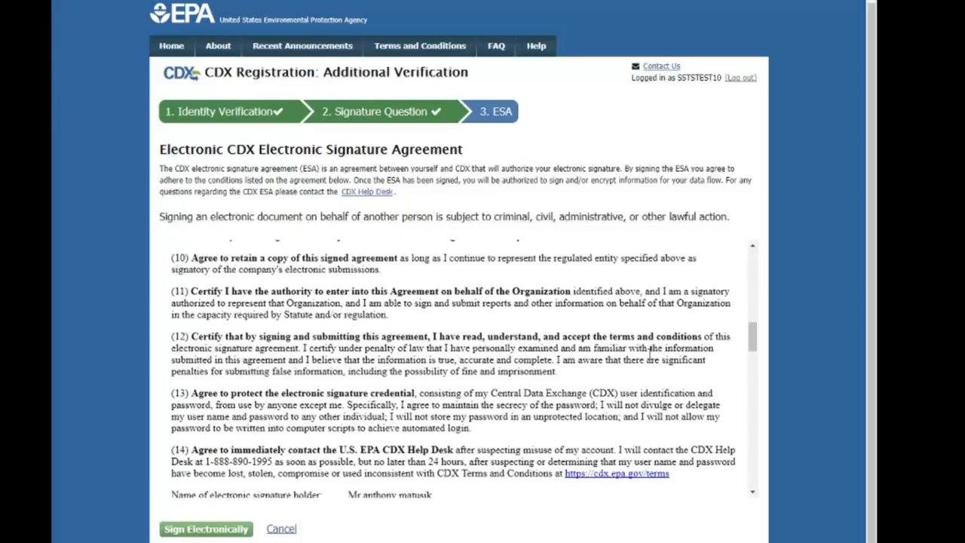
scroll(650, 354, "down", 15)
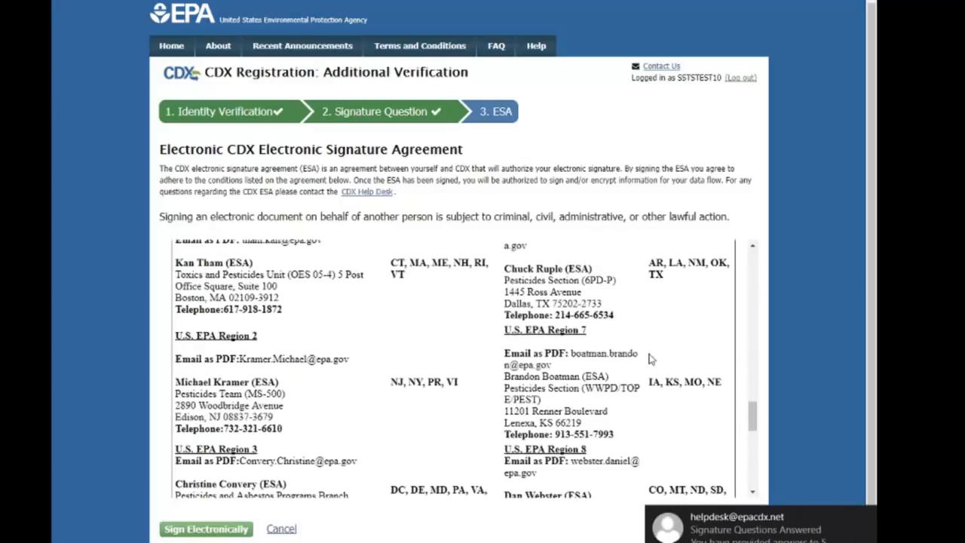
scroll(652, 359, "down", 2)
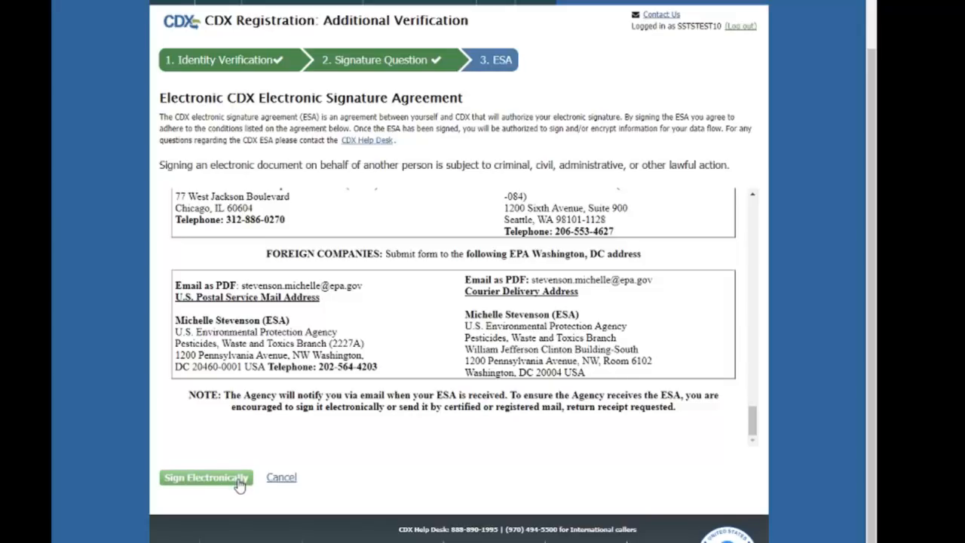
left_click(240, 482)
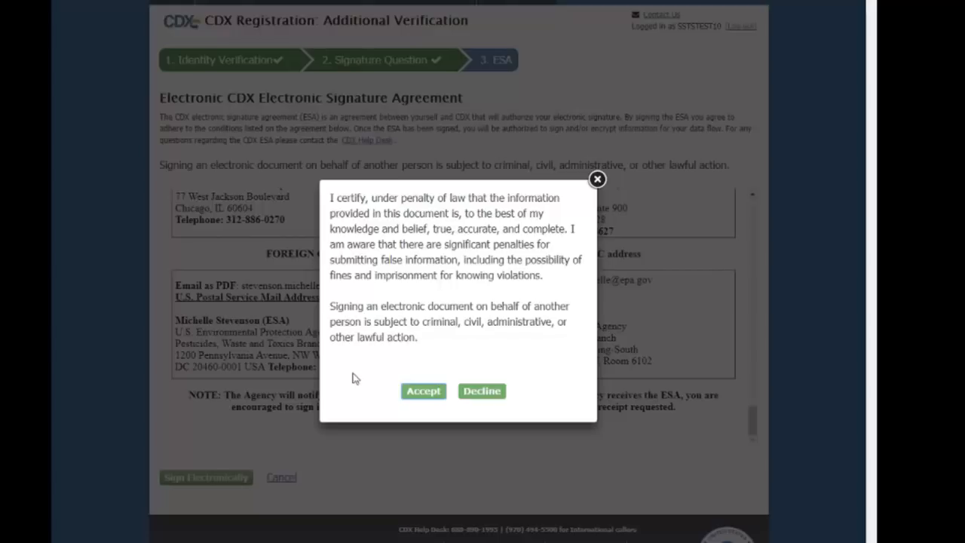
Accept the certification, authenticate with the account password, answer the signature question, and sign the ESA.
left_click(434, 394)
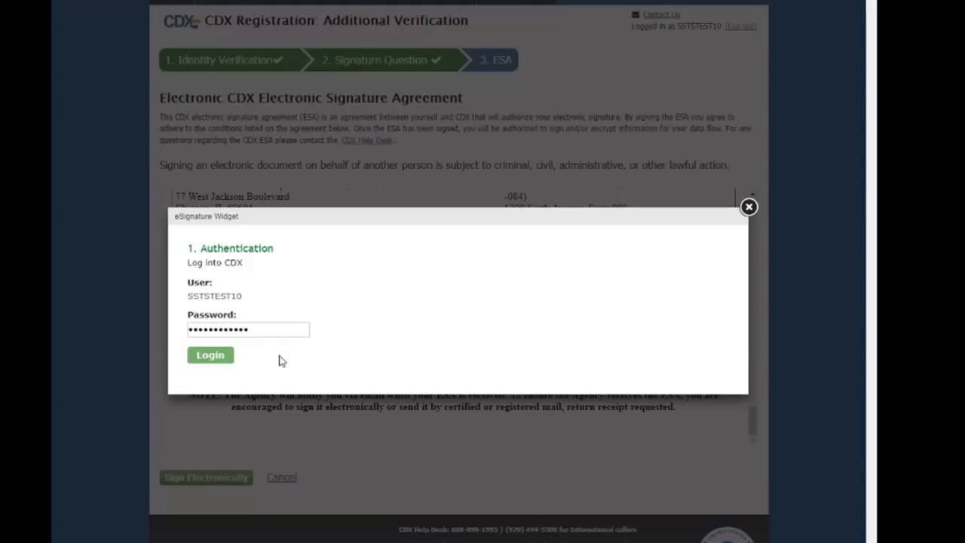
left_click(205, 356)
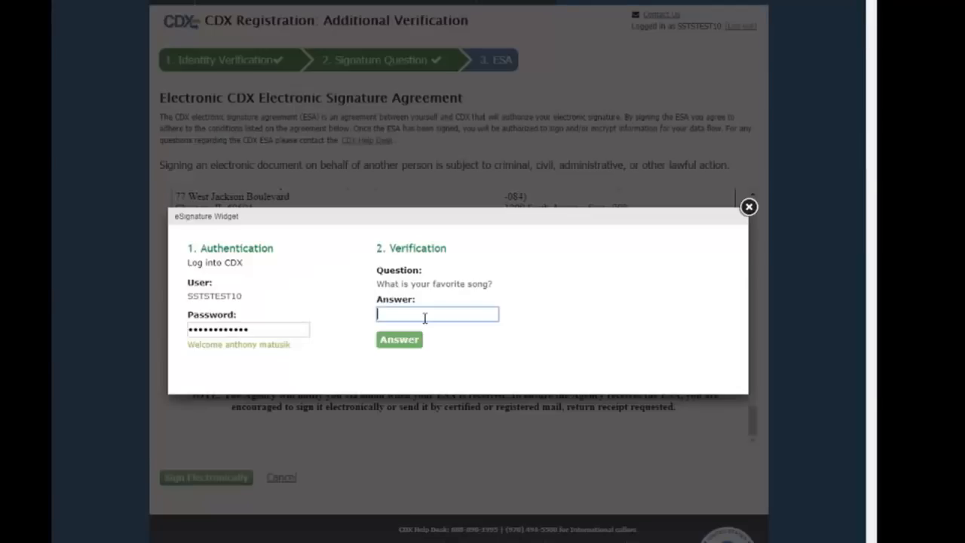
left_click(402, 342)
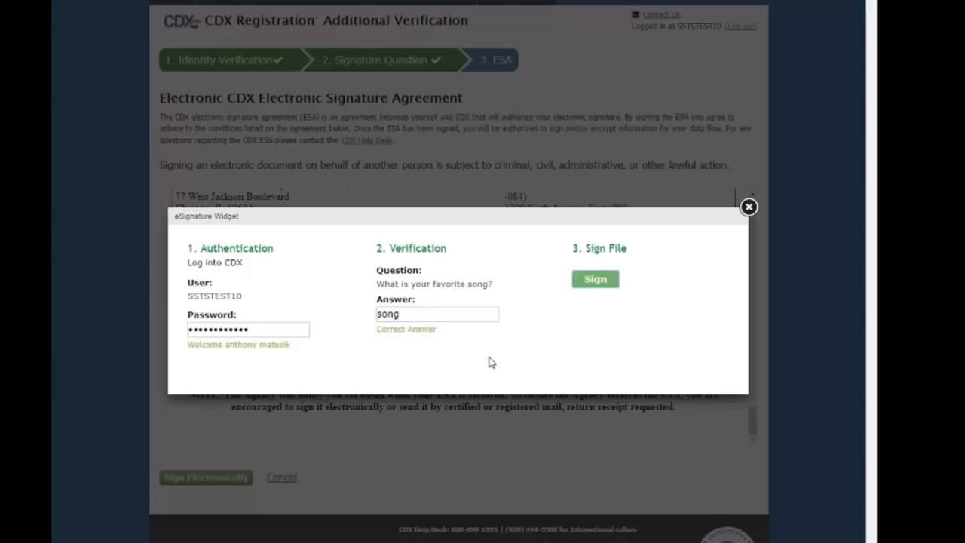
left_click(593, 283)
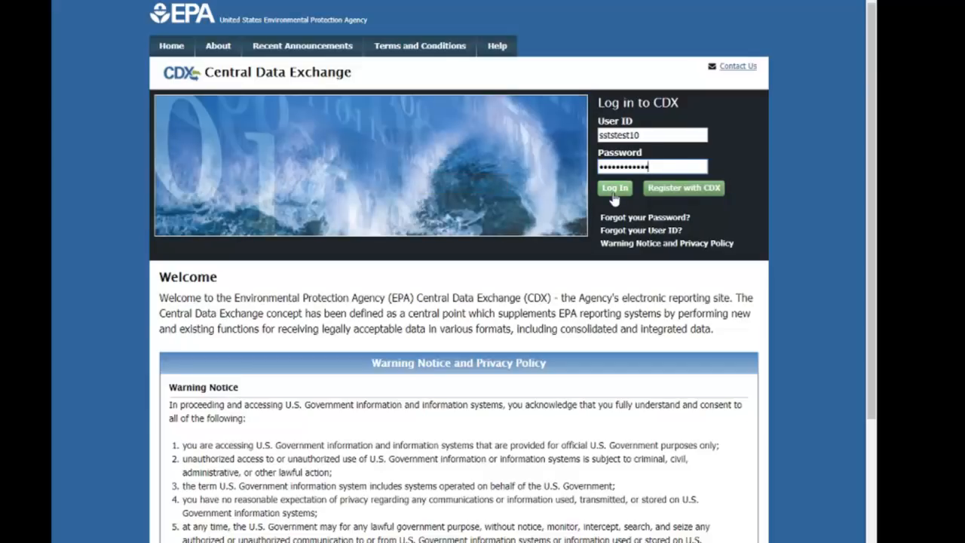
Log in to view the SSTS Primary Authorized Official service, then open EPA's Pesticide Establishments reporting page.
left_click(615, 188)
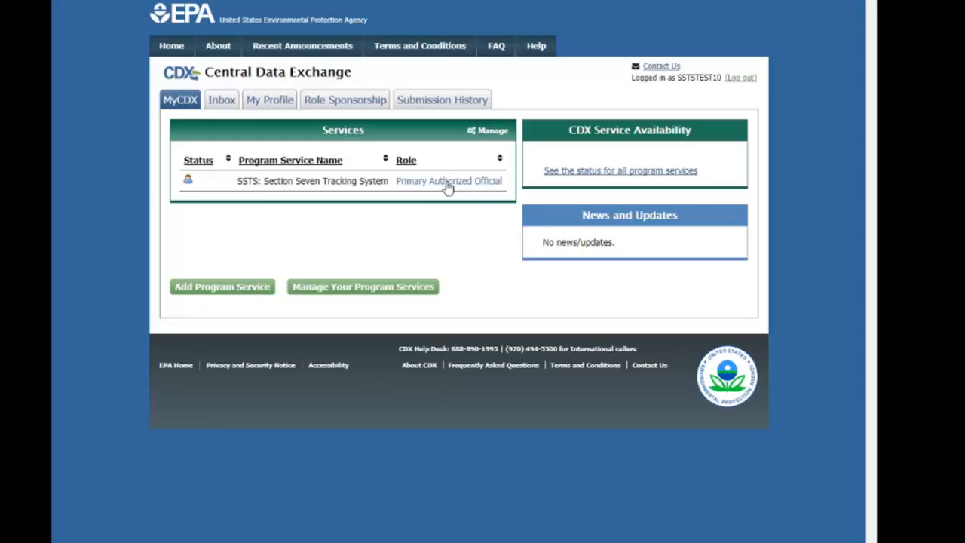
left_click(448, 184)
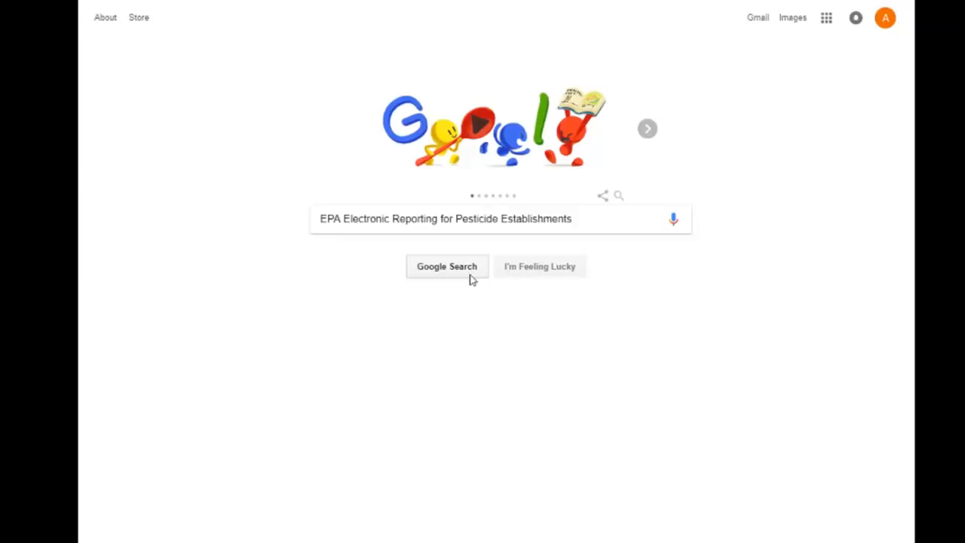
left_click(470, 276)
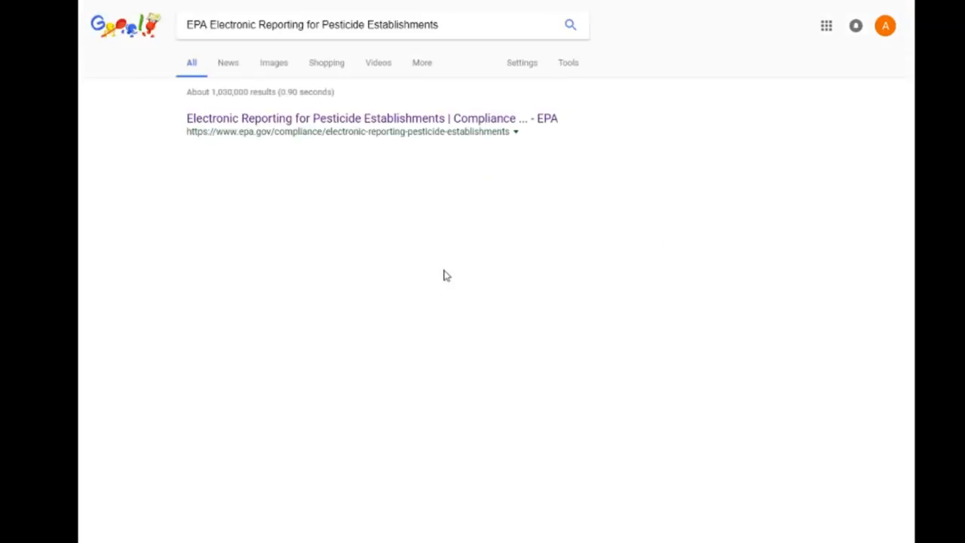
left_click(379, 123)
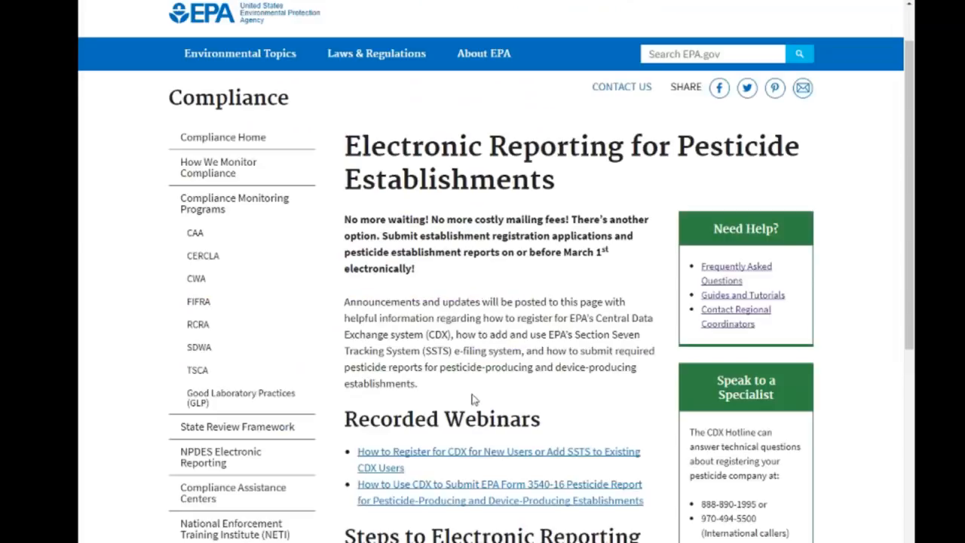